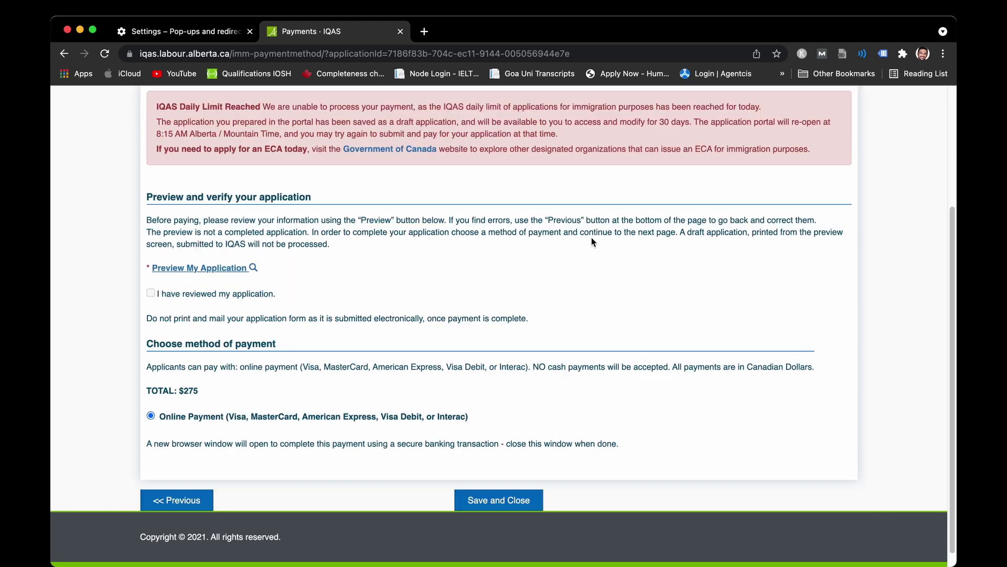
Scroll up and down through the IQAS ECA payment page
scroll(591, 240, up, 4)
scroll(592, 240, up, 3)
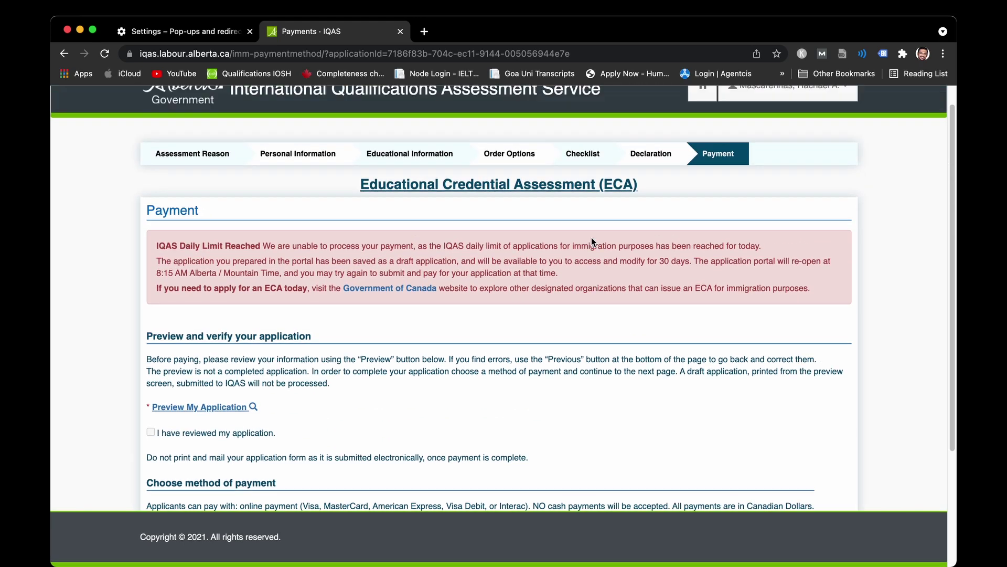
scroll(592, 241, down, 5)
scroll(591, 241, up, 3)
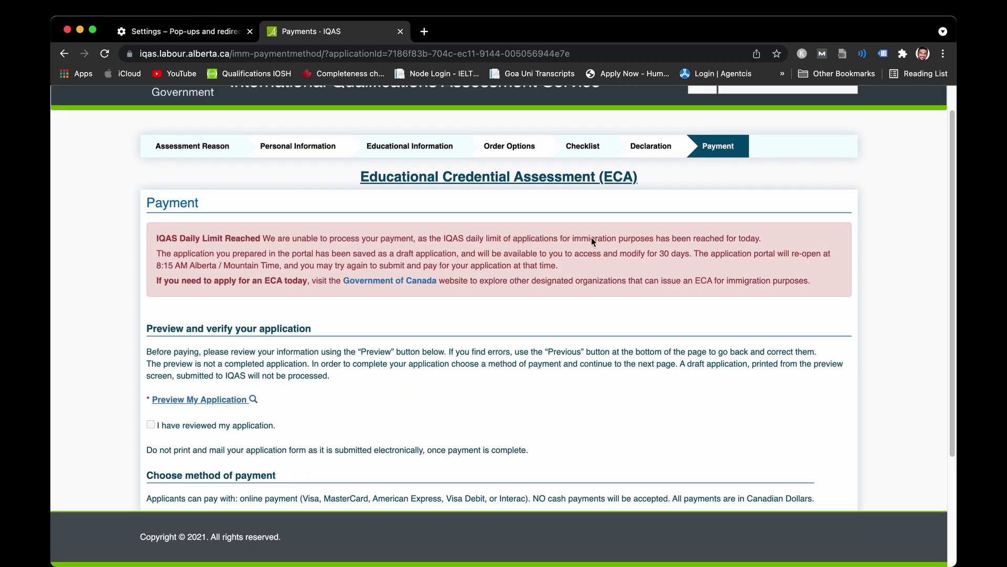
scroll(592, 241, down, 1)
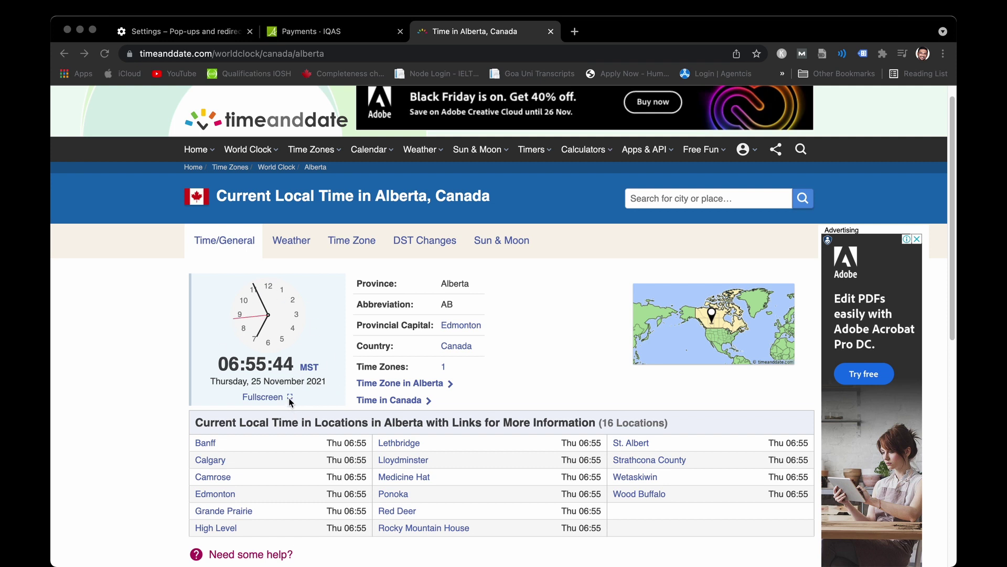
View the Alberta clock fullscreen on timeanddate.com, then return to the IQAS payment tab
click(289, 397)
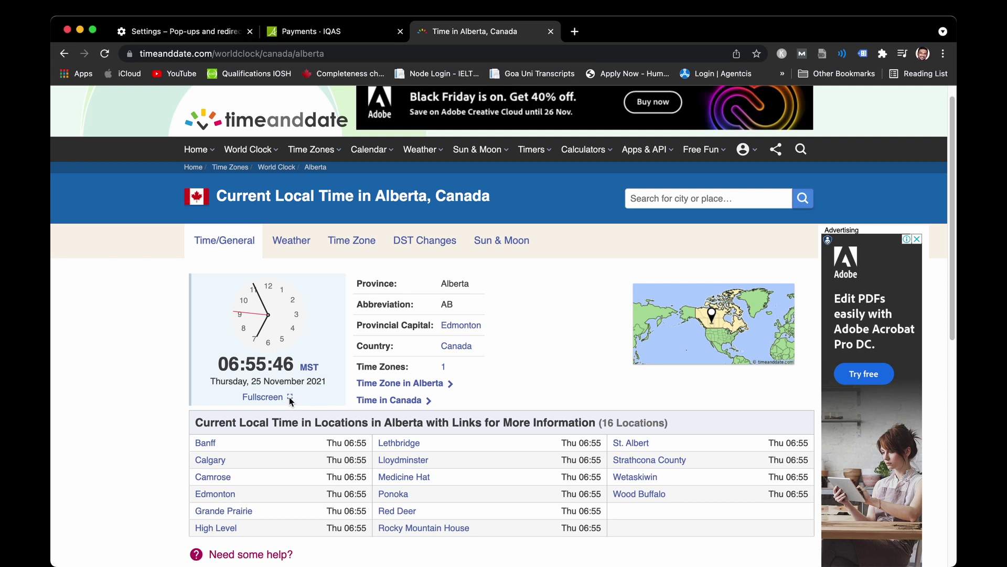
click(291, 399)
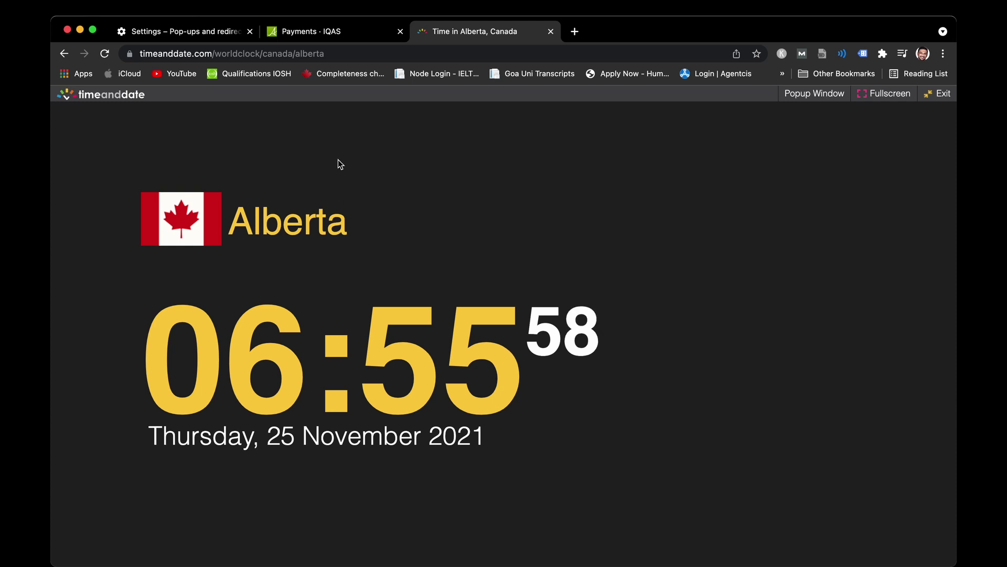
key(ctrl+shift+Tab)
Scroll through the IQAS payment page showing the $275 total and daily-limit notice
scroll(357, 231, up, 2)
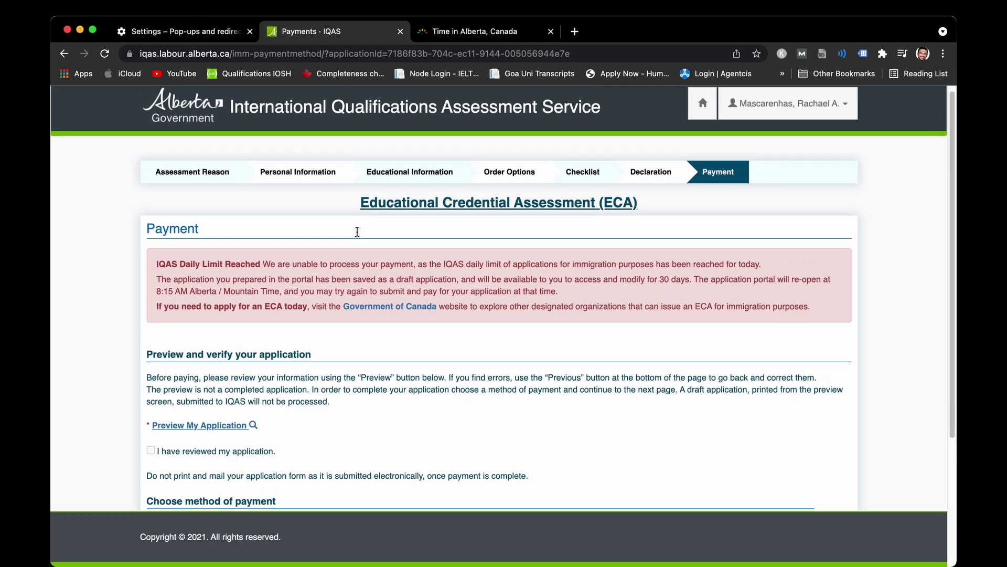
scroll(357, 231, down, 1)
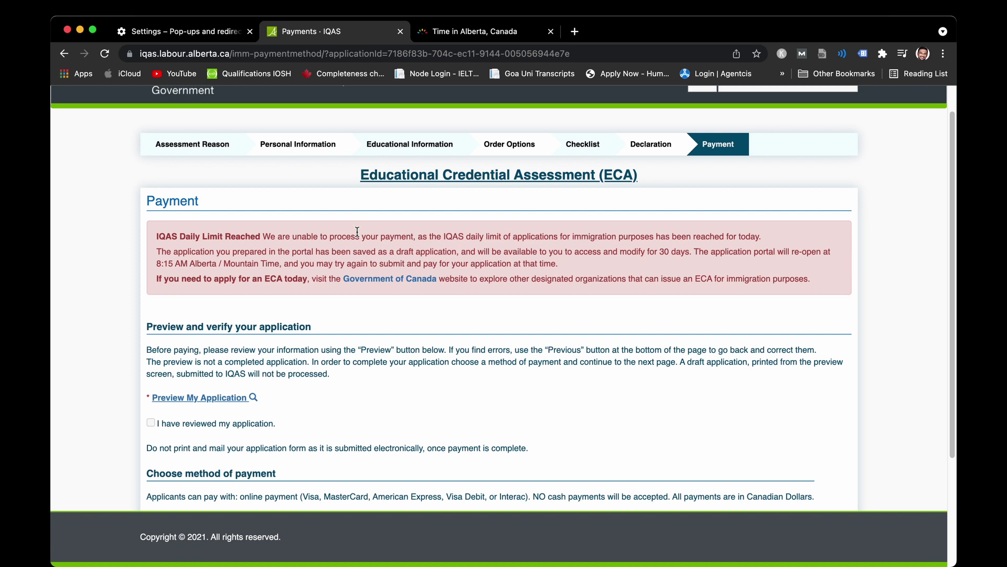
scroll(592, 241, down, 1)
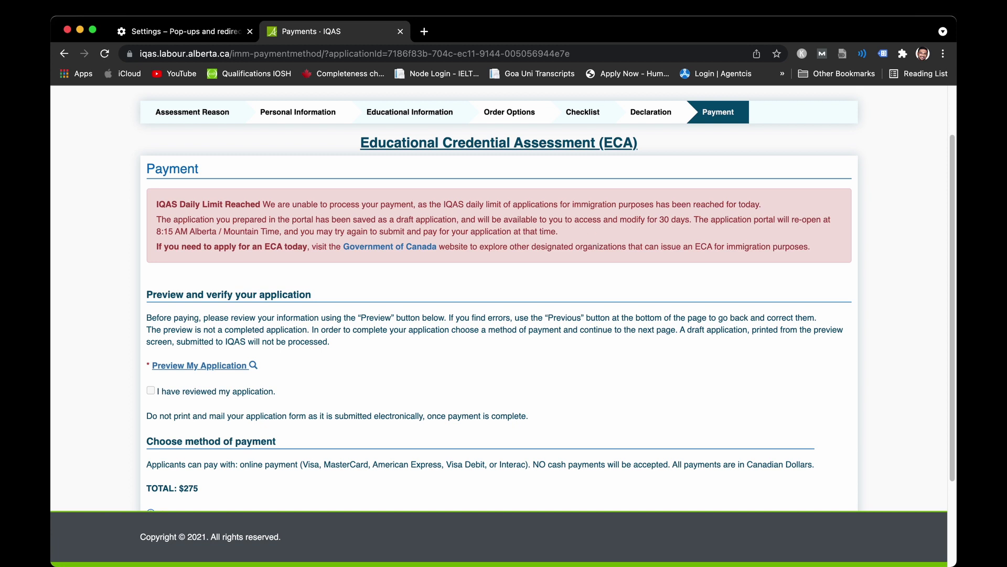
Duplicate the Payments tab five times, then go back to the first tab
right_click(344, 36)
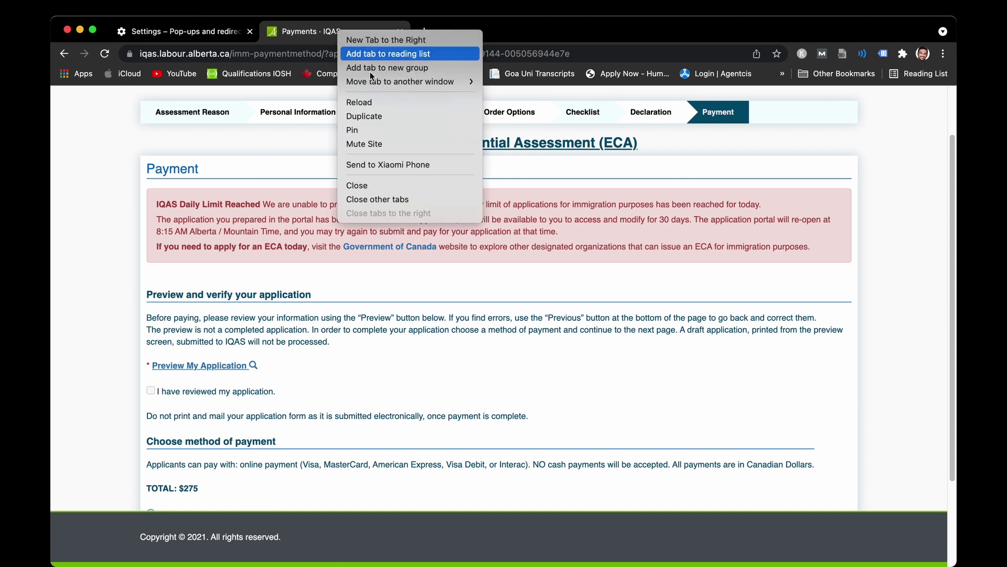
click(385, 120)
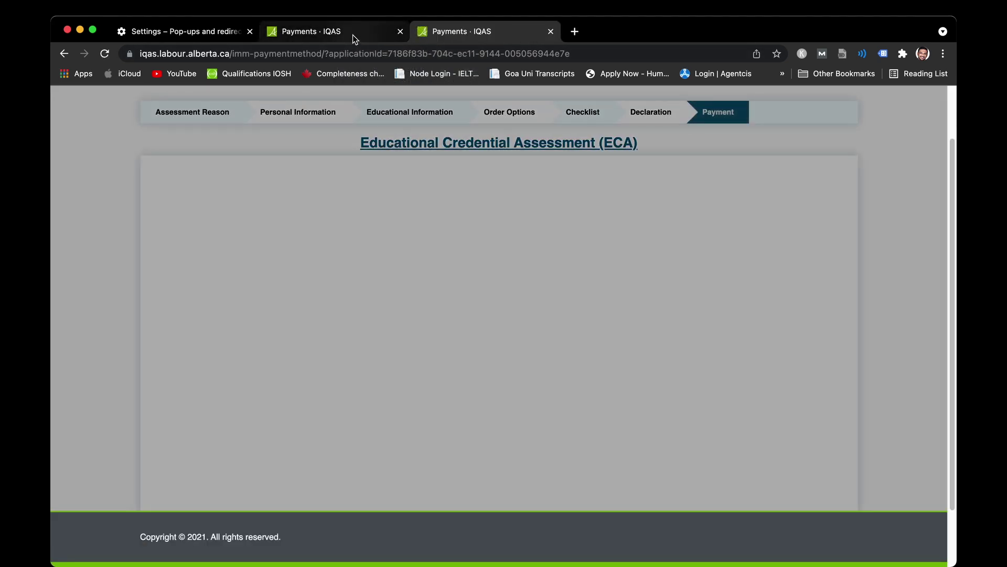
right_click(353, 34)
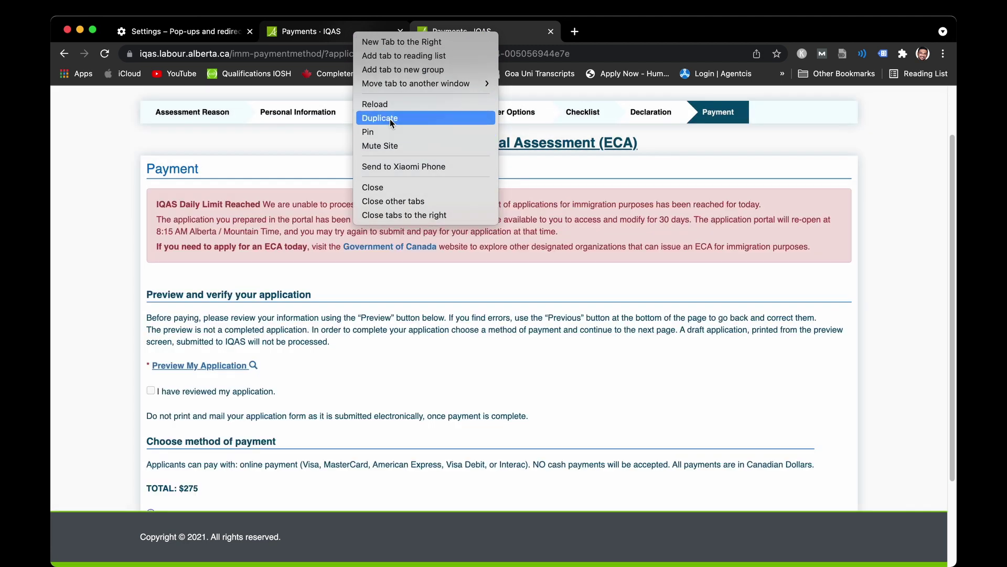
click(390, 118)
right_click(326, 33)
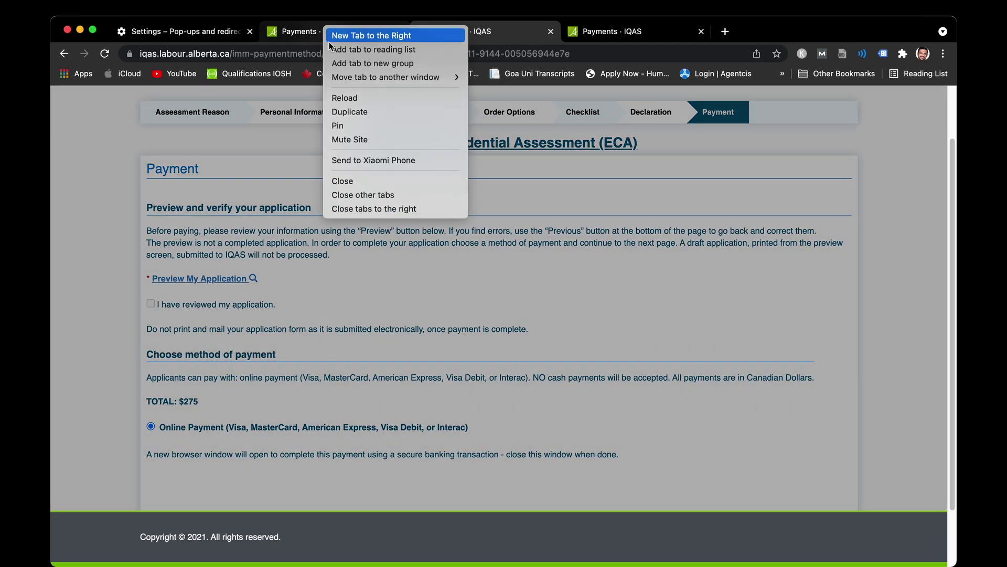
click(347, 112)
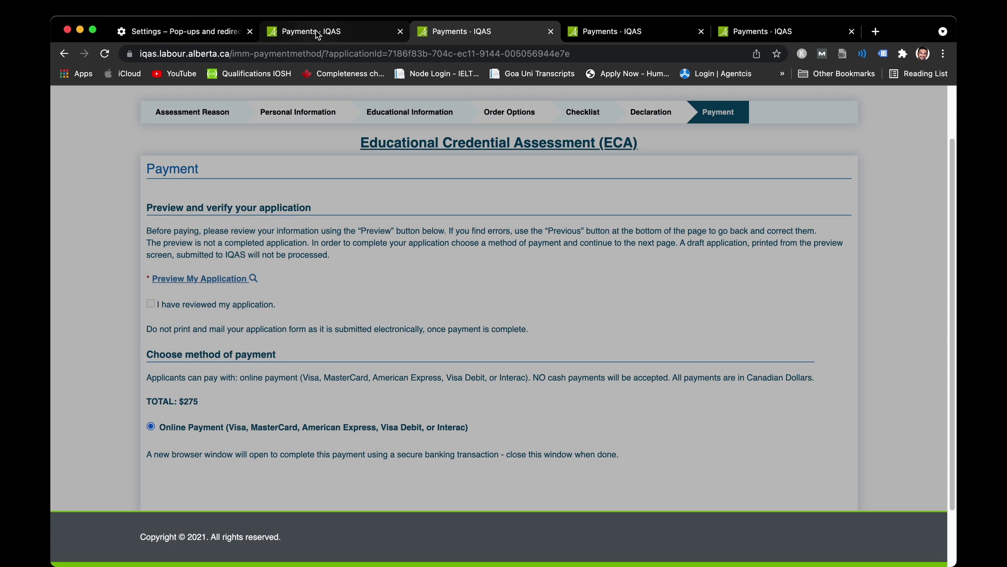
right_click(319, 32)
mouse_move(342, 80)
click(340, 113)
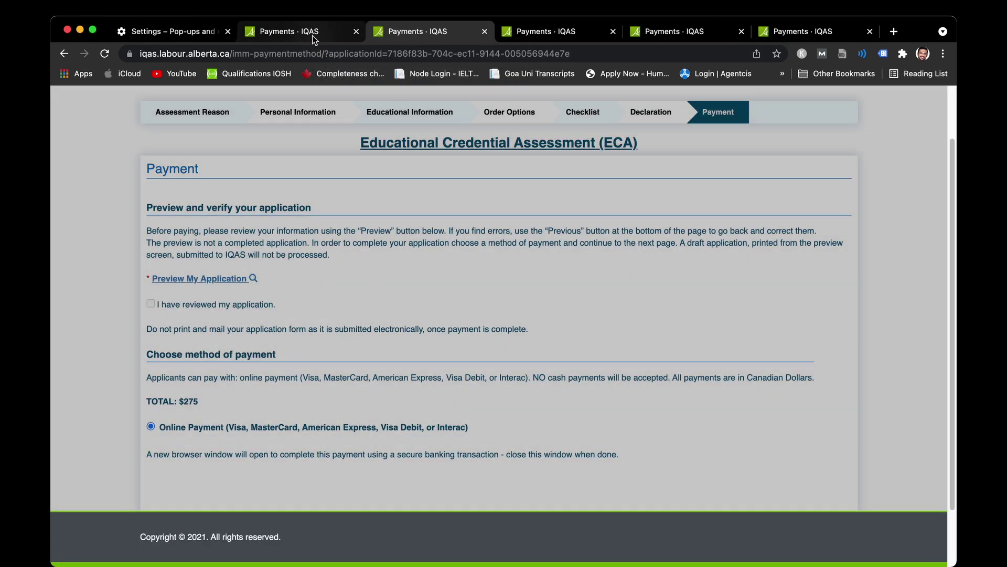
right_click(313, 39)
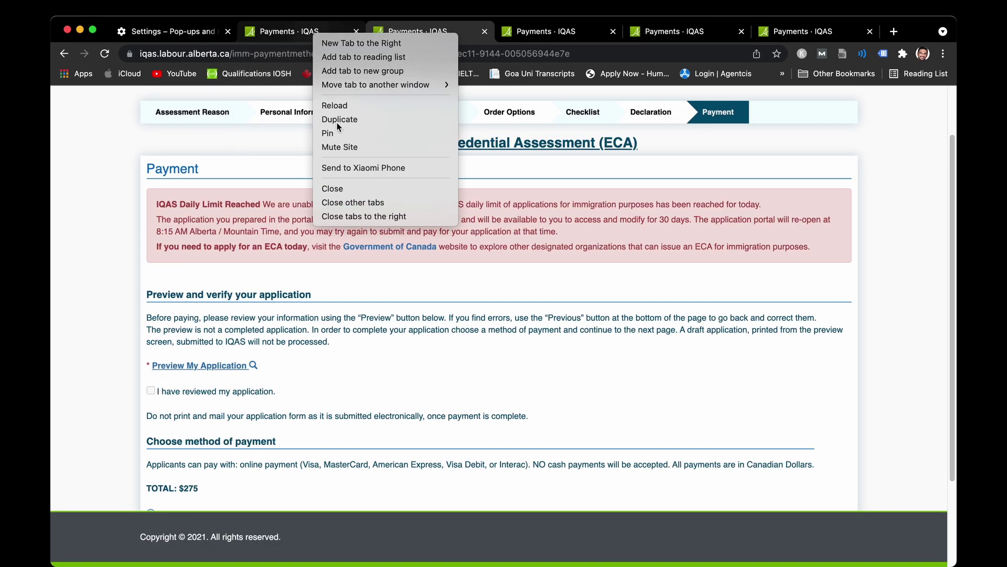
click(341, 114)
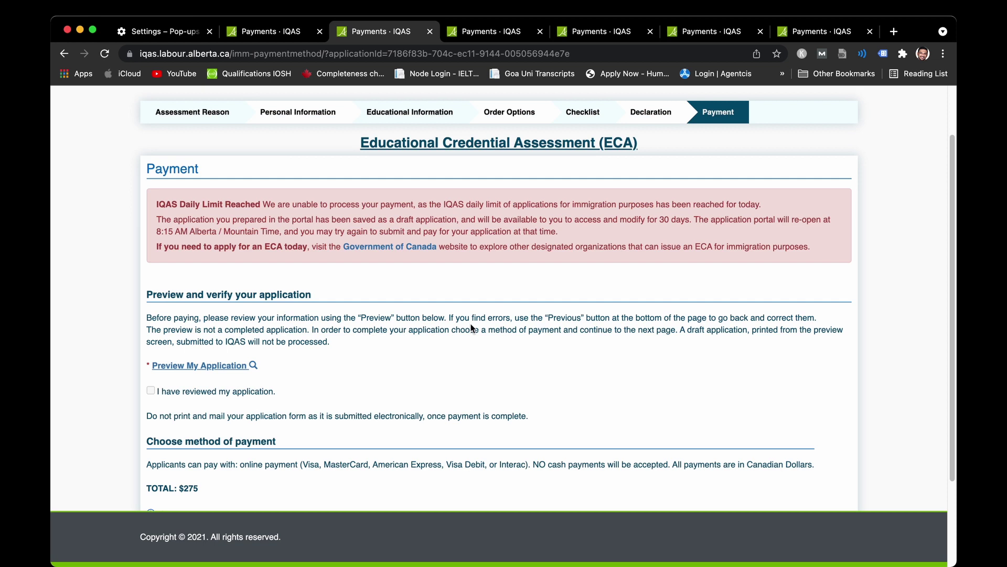
click(273, 35)
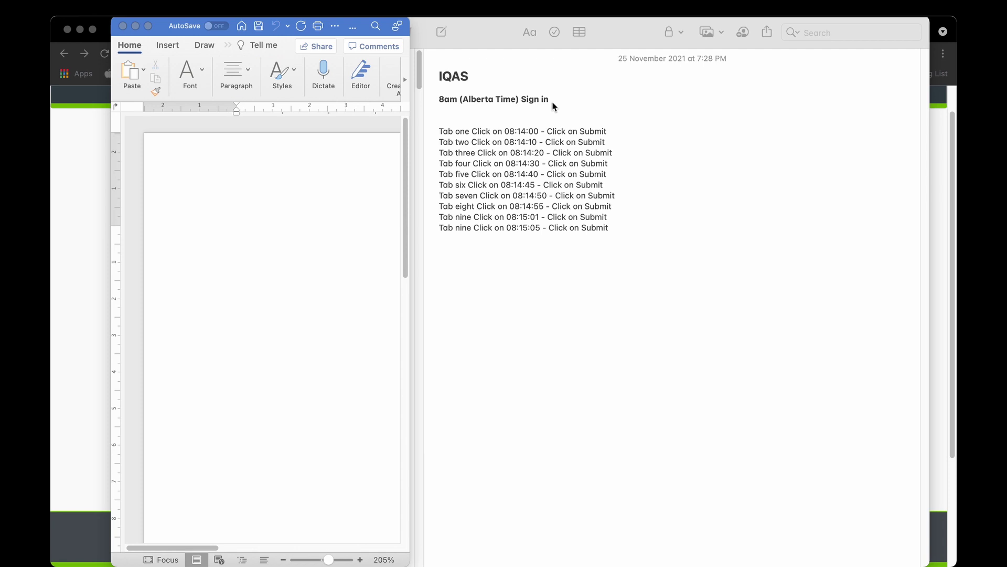
key(super+Tab)
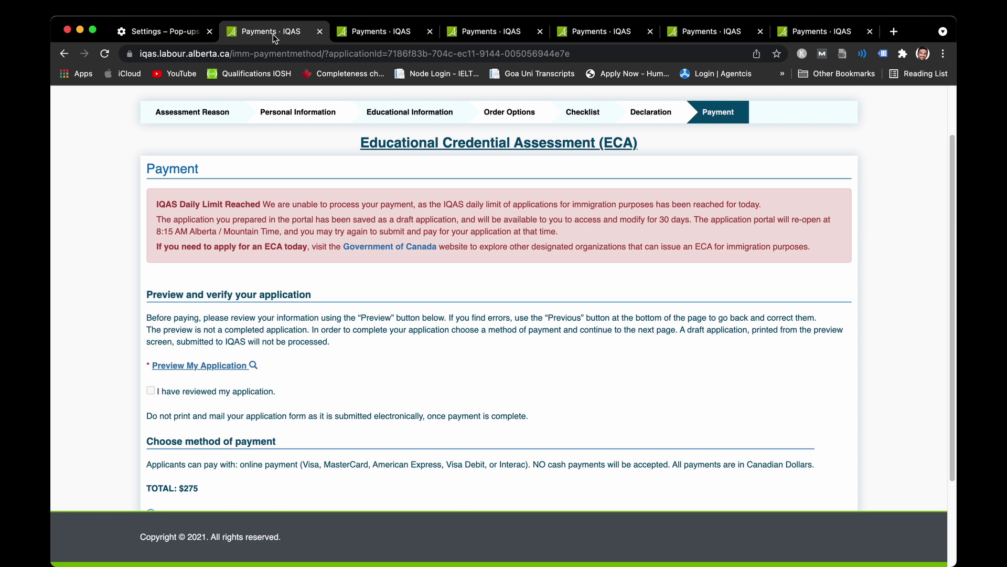
scroll(511, 296, down, 3)
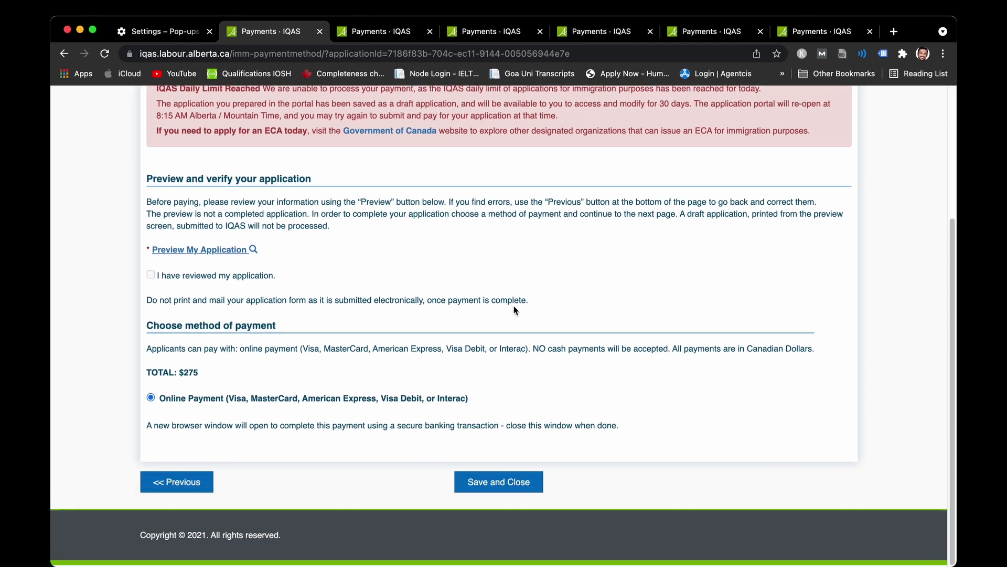
scroll(514, 306, up, 3)
scroll(515, 306, down, 3)
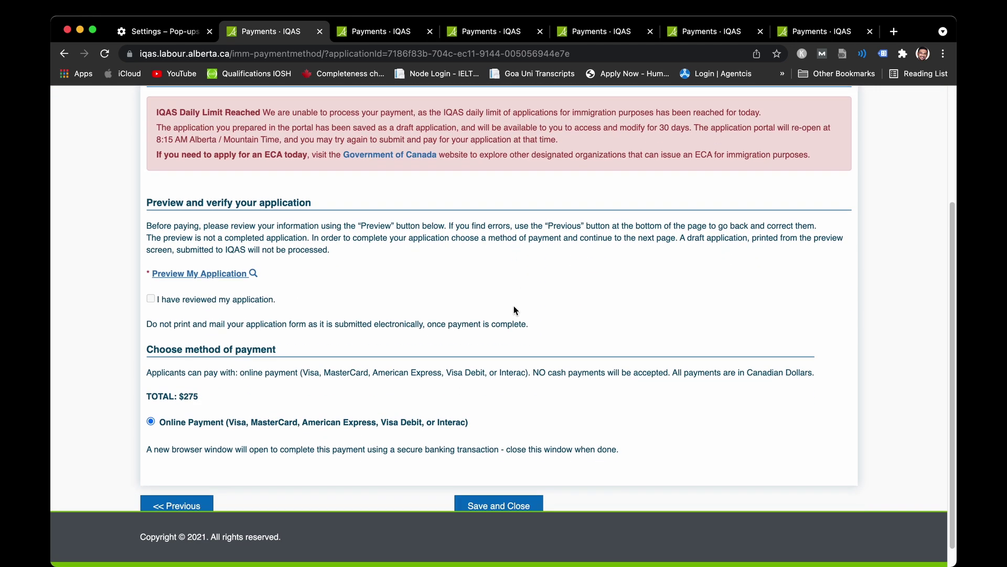
scroll(677, 446, down, 1)
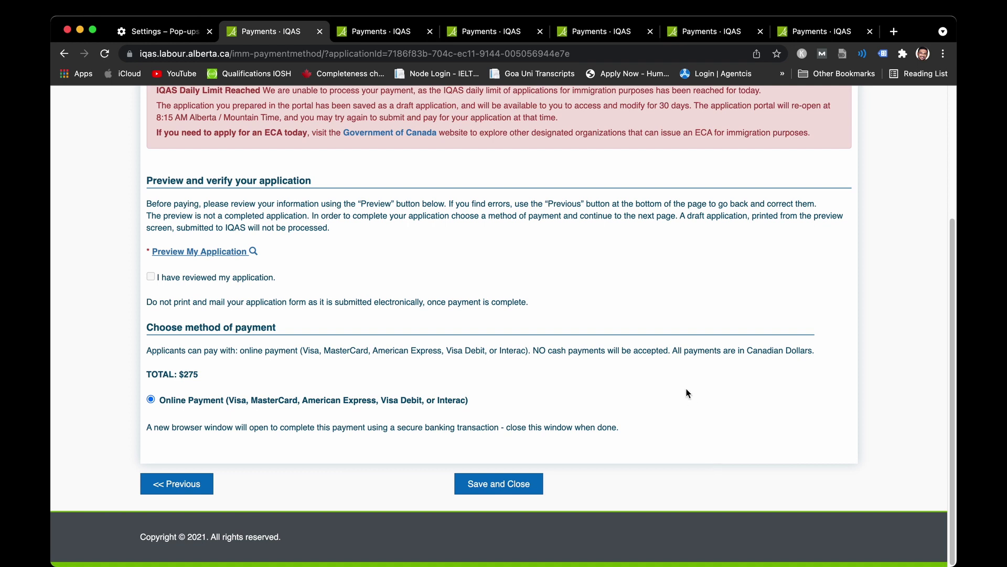
scroll(687, 393, down, 1)
Open DevTools beside the payment page, clear the Console, and reload the page
right_click(591, 264)
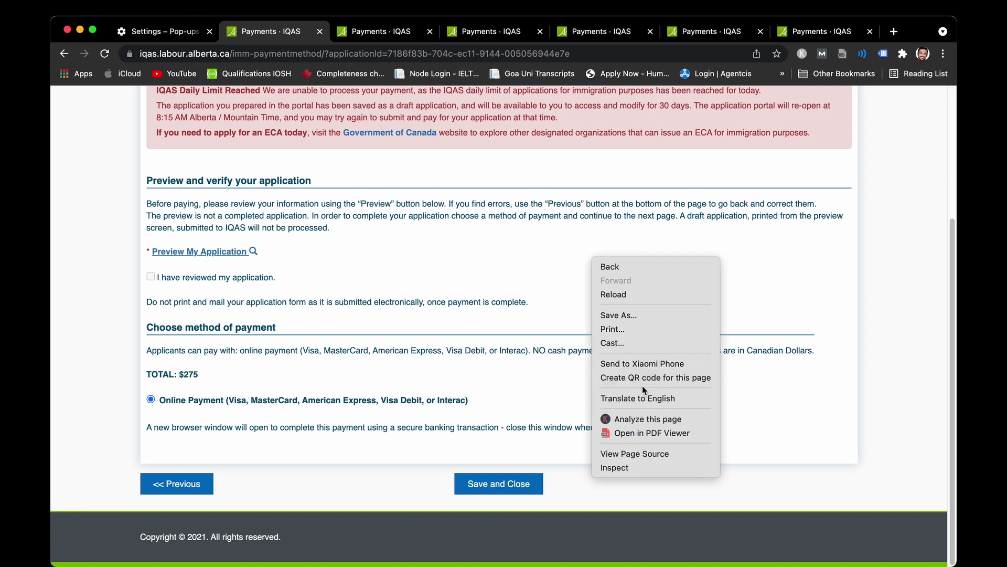
click(624, 468)
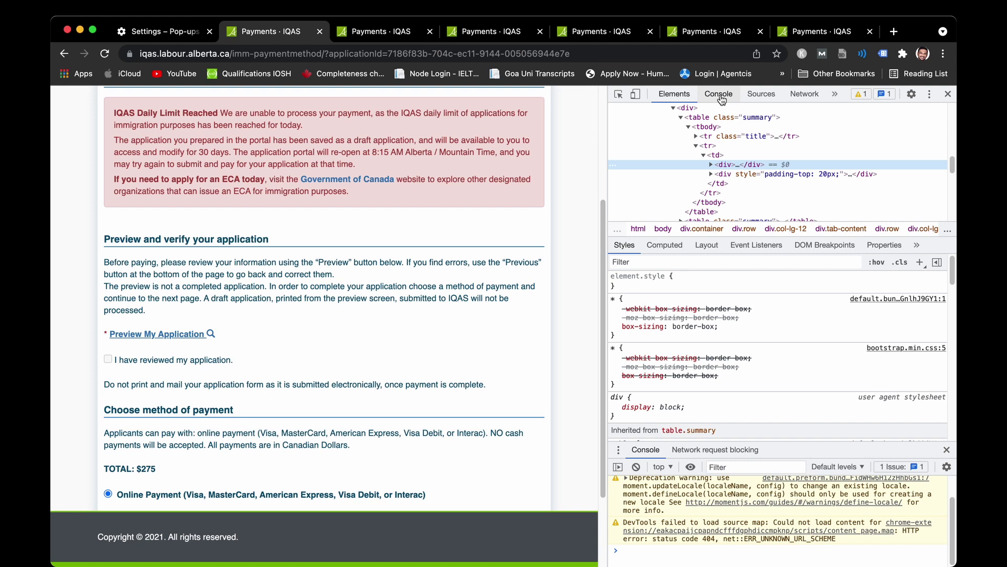
click(719, 97)
right_click(701, 157)
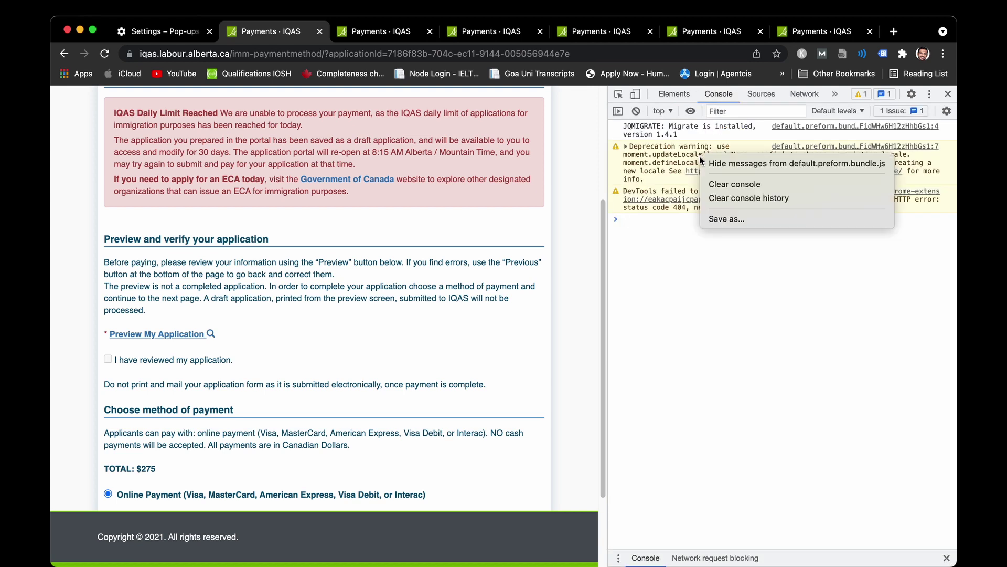
click(727, 188)
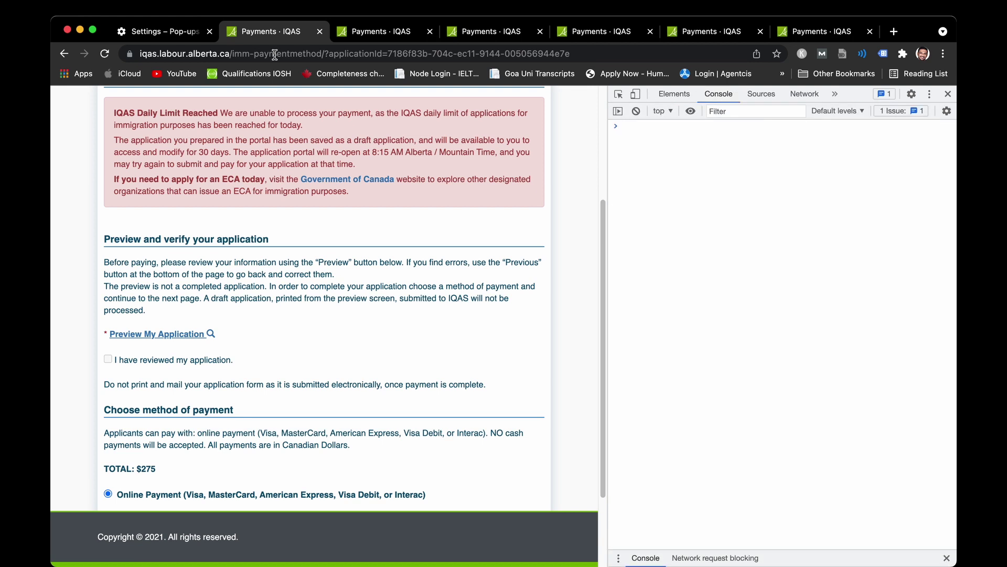
click(105, 53)
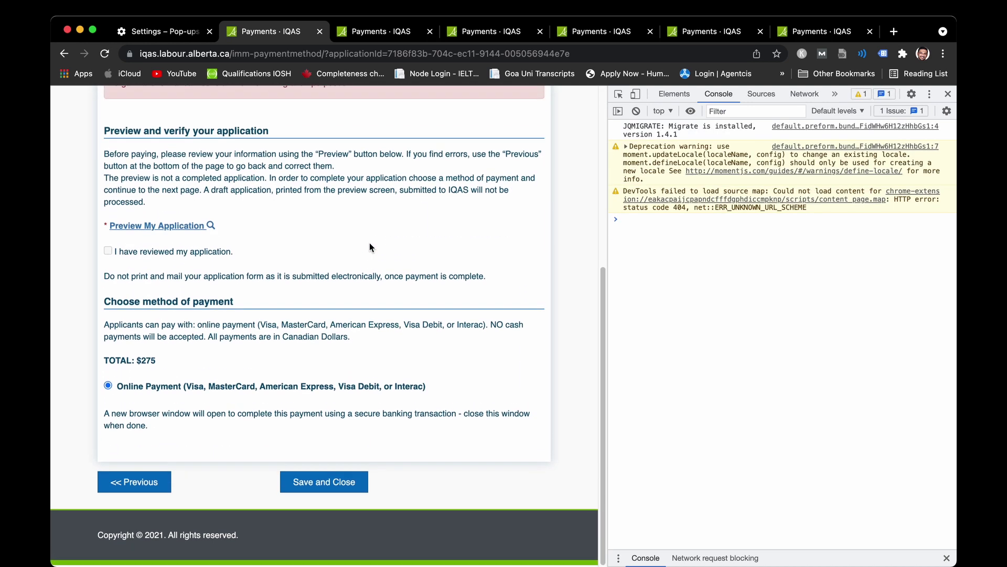
In Network, unblock and re-block only the ReachedDailyLimit URL, then reload and scroll down
click(804, 94)
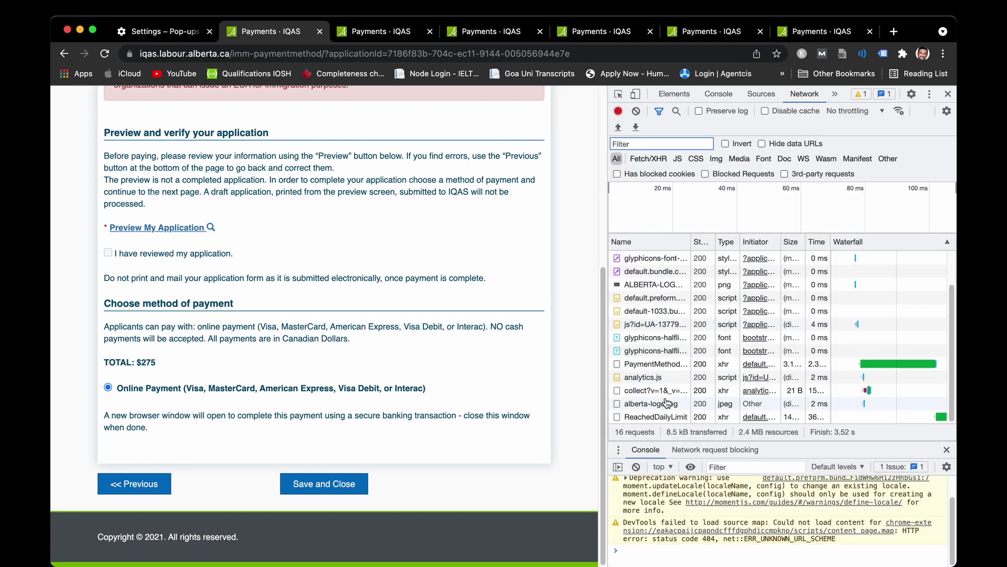
right_click(658, 418)
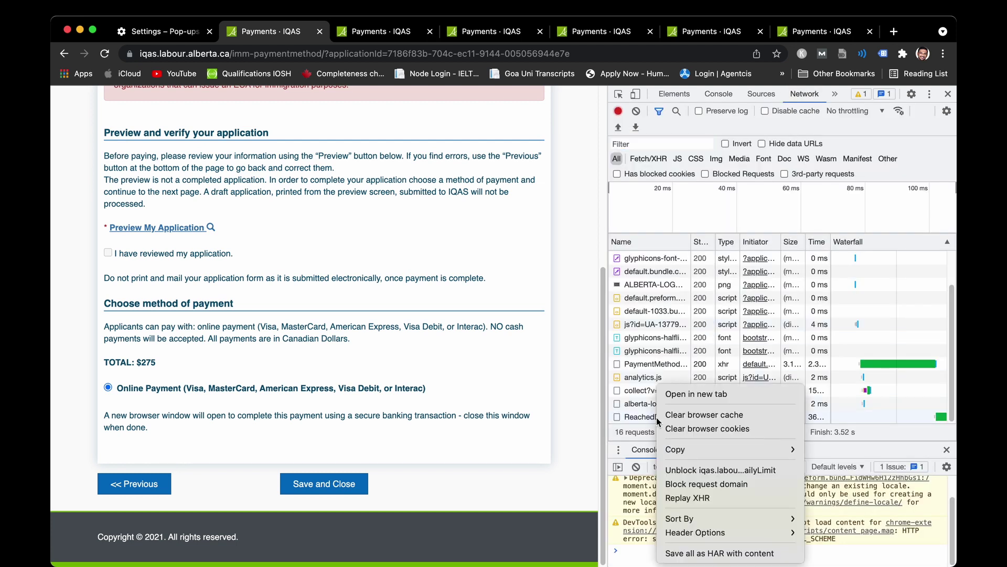
click(697, 470)
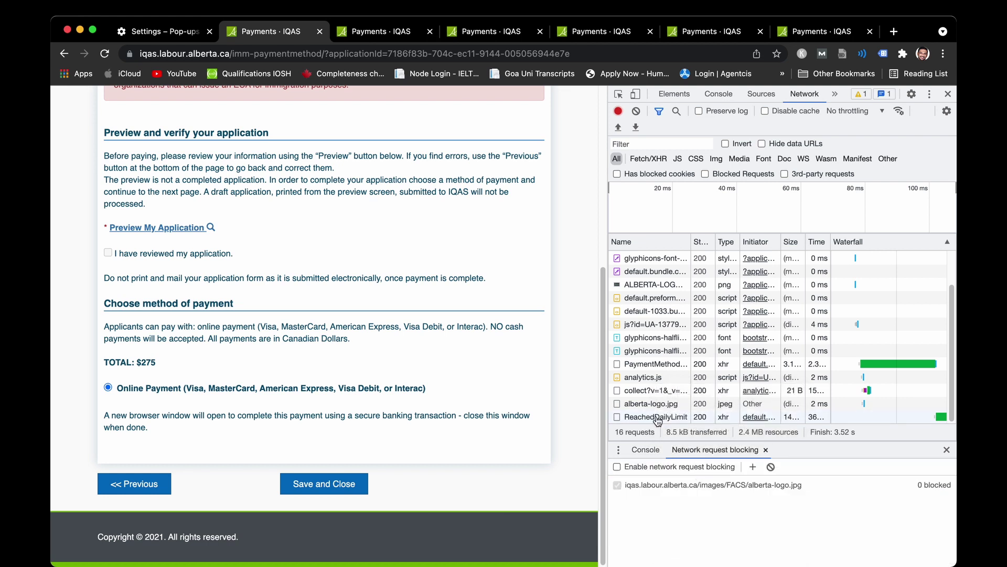
right_click(658, 419)
click(685, 470)
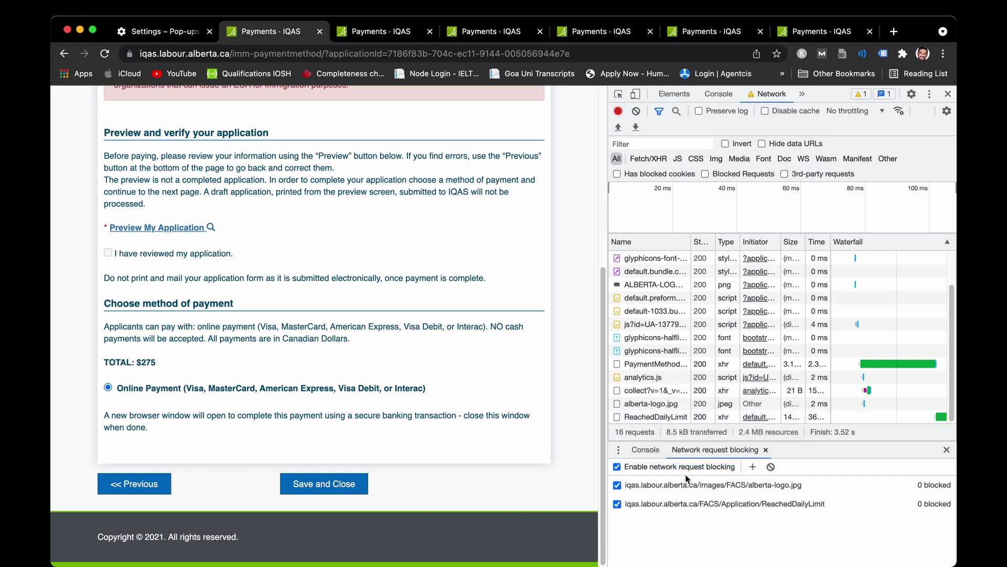
click(105, 54)
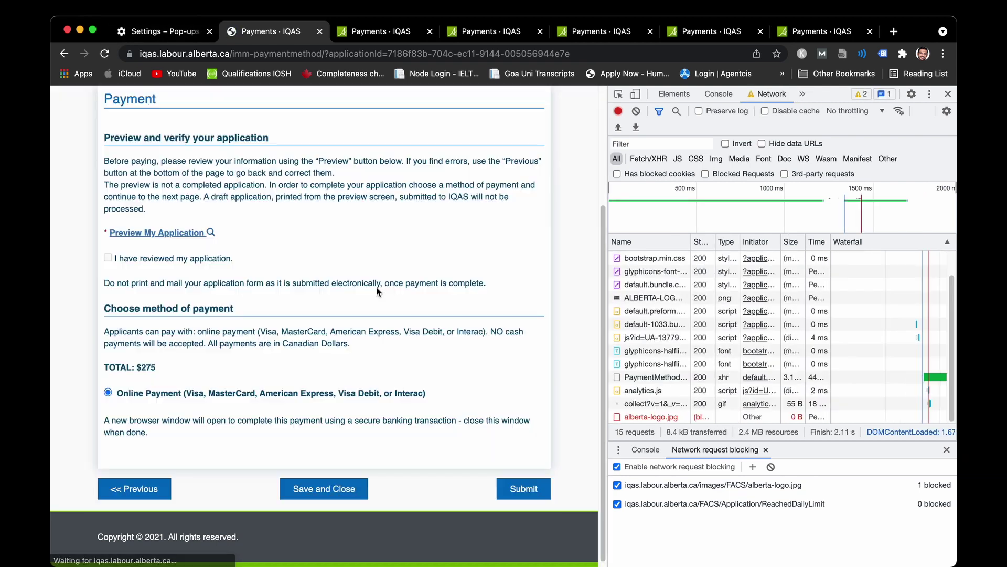
scroll(376, 287, down, 4)
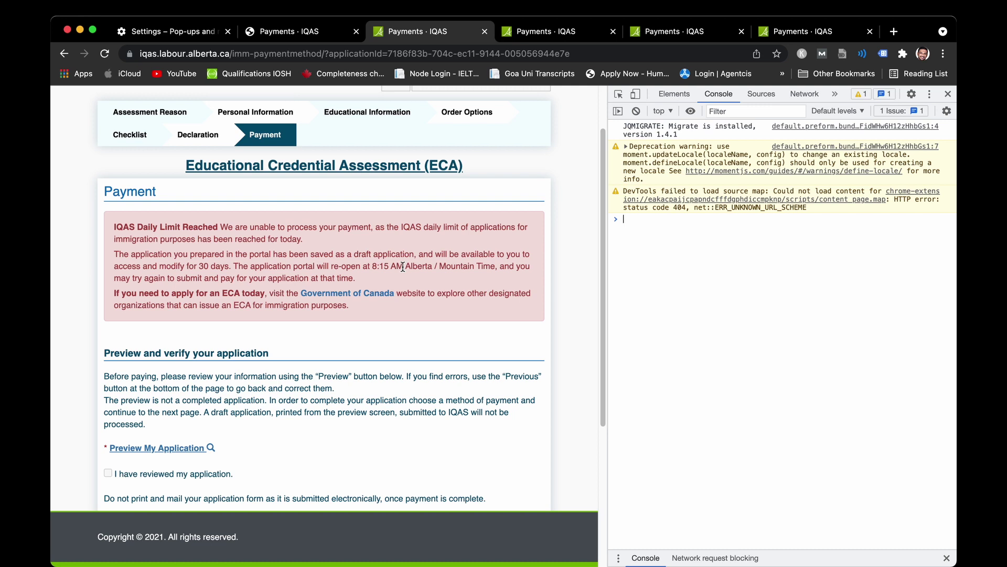
Unblock and re-block the ReachedDailyLimit URL in Network, then reload with the domain block active
click(804, 94)
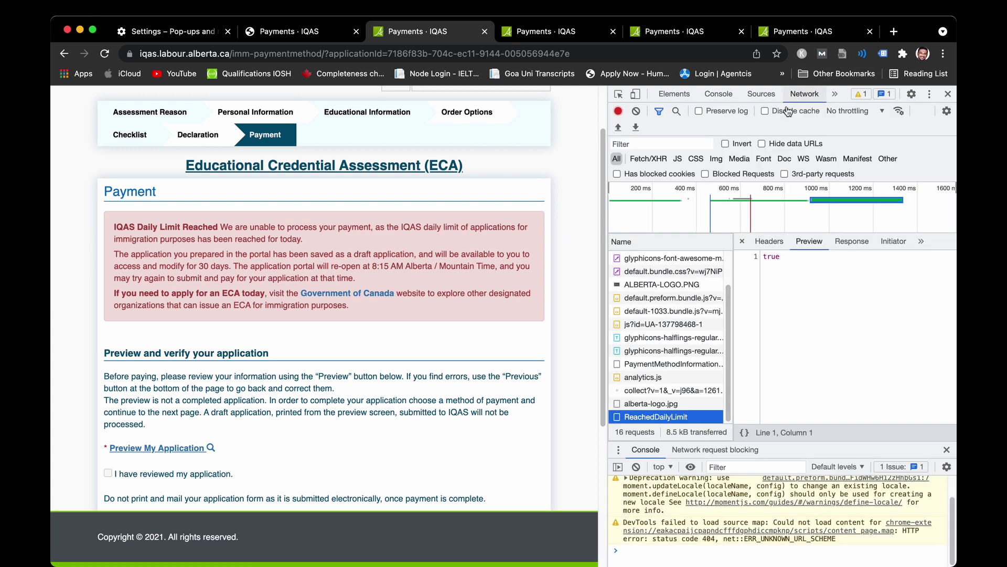
scroll(432, 304, down, 5)
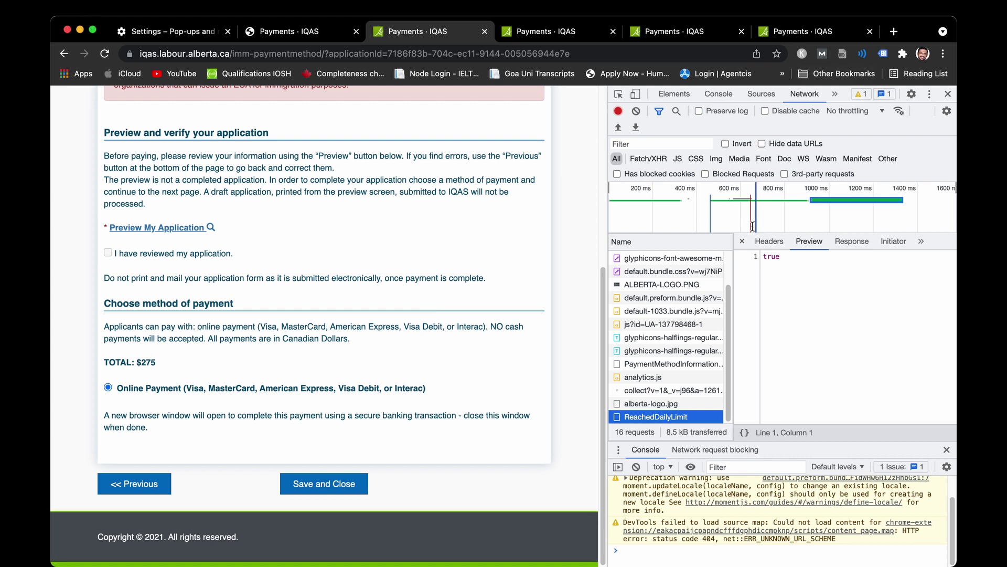
right_click(655, 418)
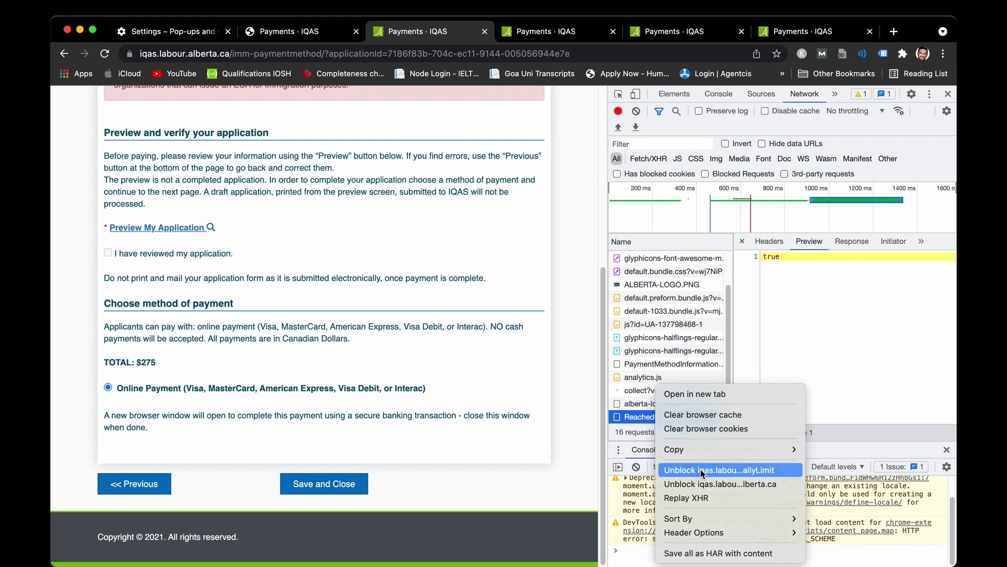
click(702, 470)
right_click(655, 417)
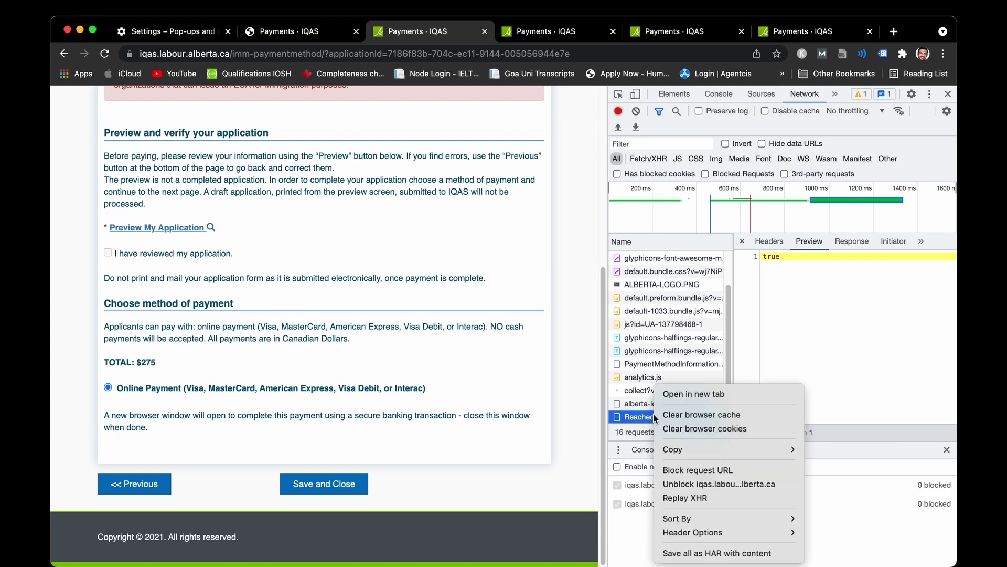
click(683, 470)
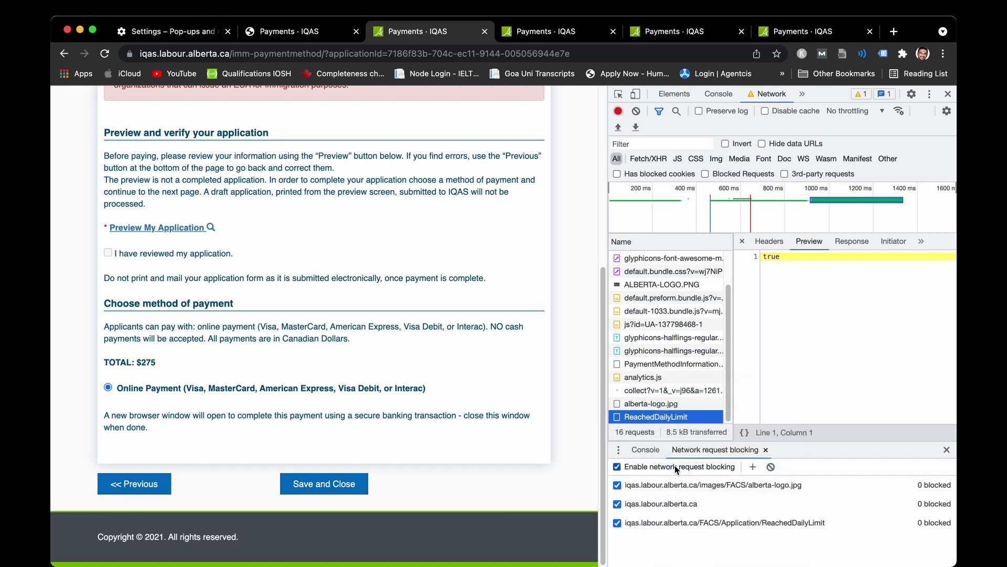
click(104, 54)
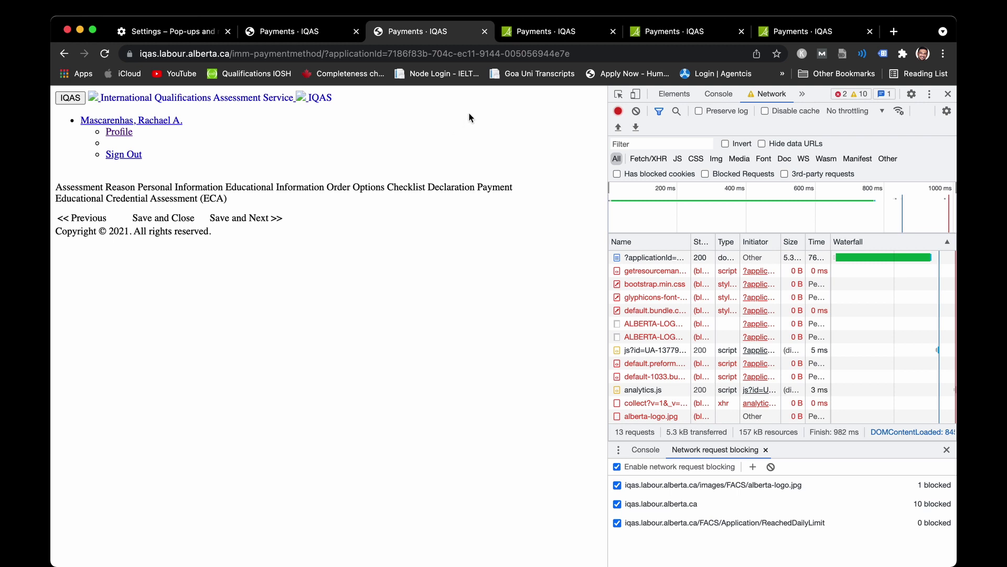
On the fourth Payments tab, open DevTools, clear the Console, and reload the page
click(535, 33)
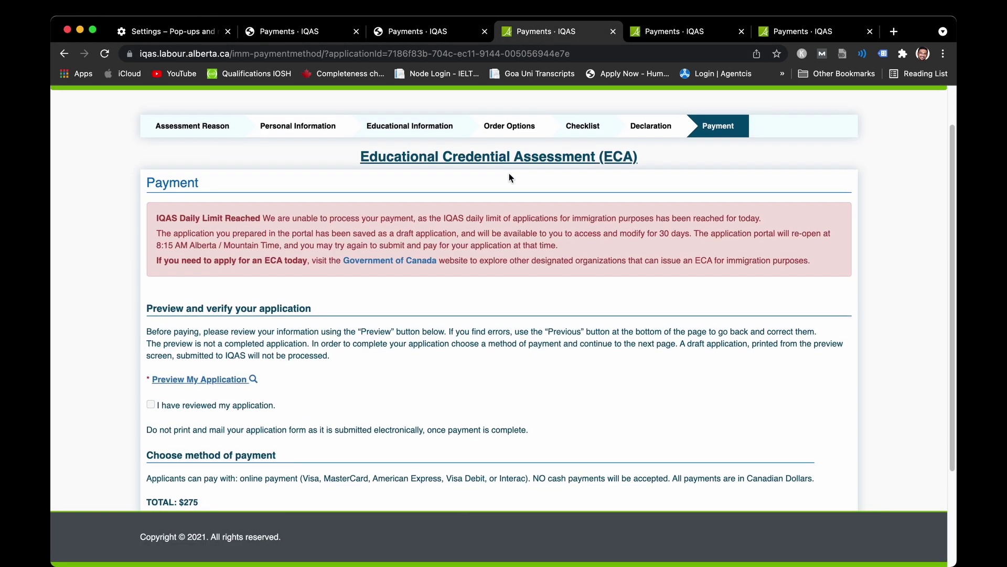
scroll(509, 173, down, 1)
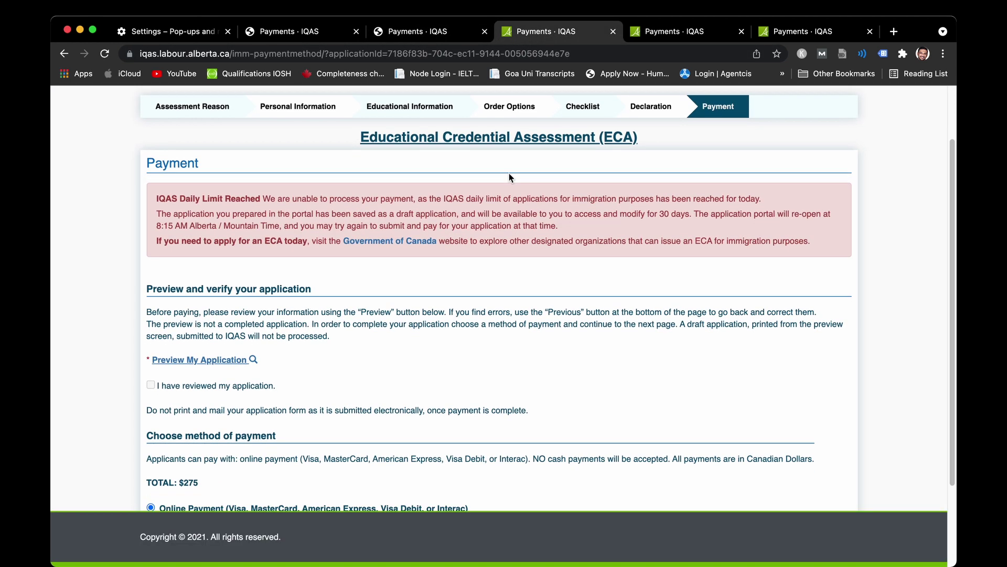
right_click(559, 366)
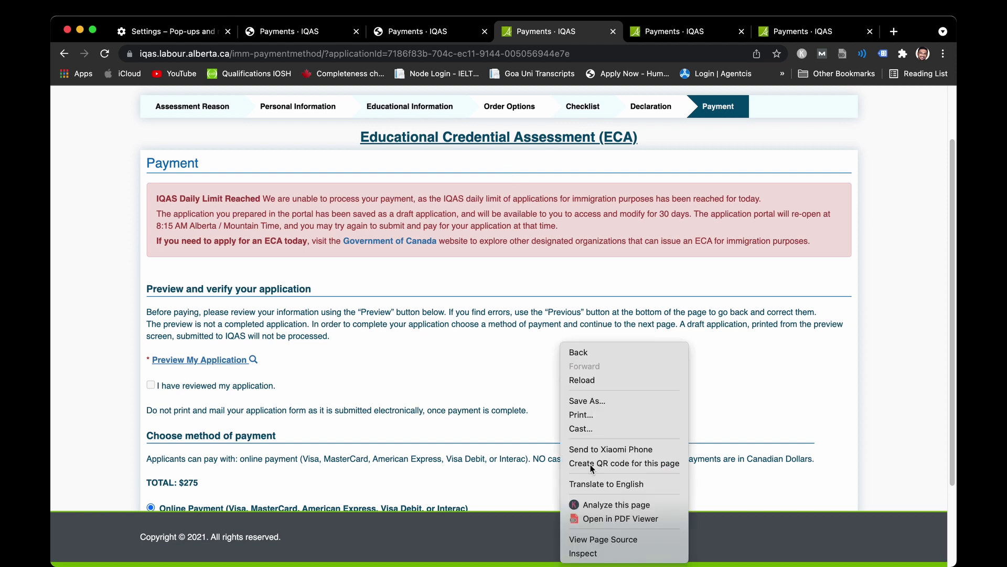
click(584, 553)
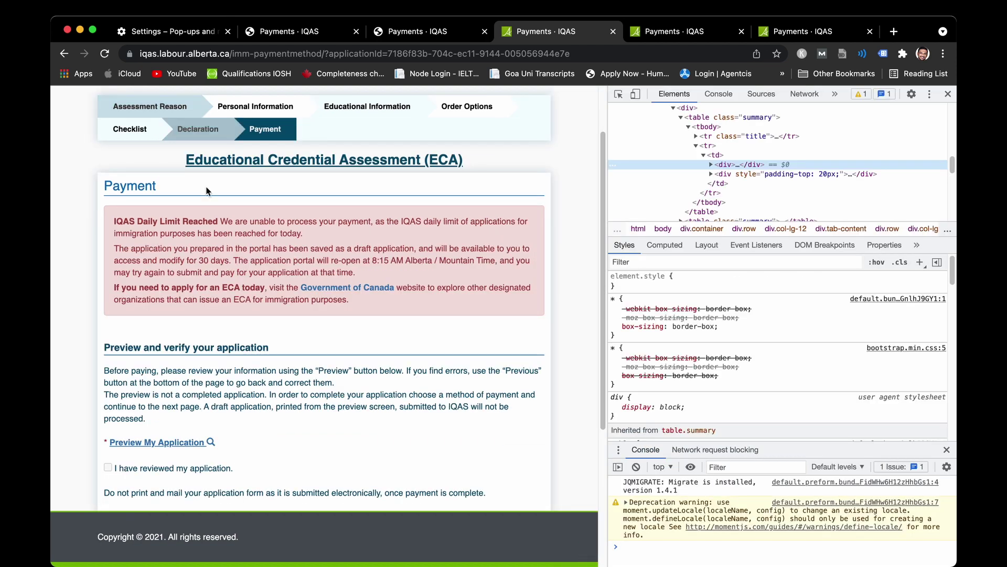
click(725, 95)
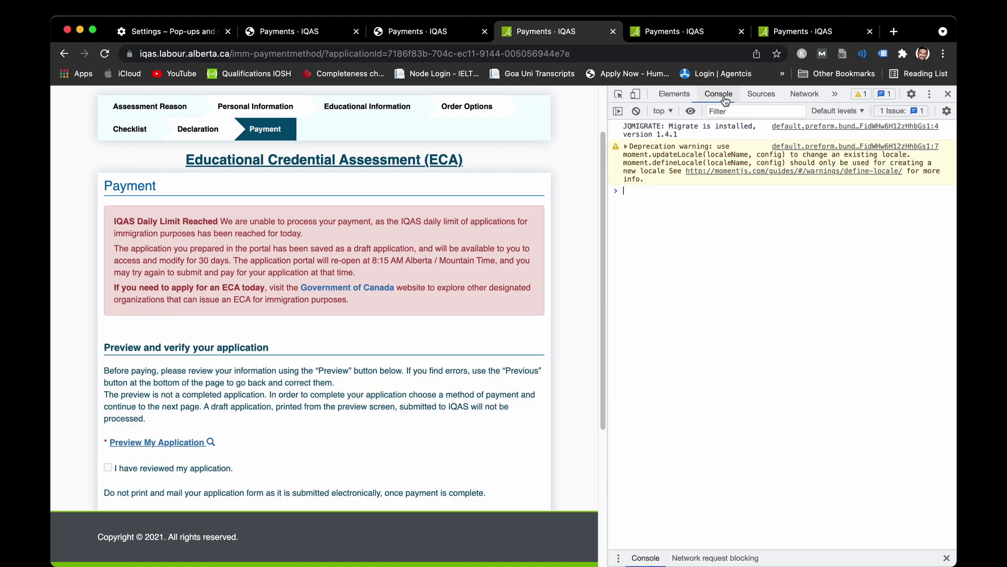
right_click(695, 147)
click(715, 176)
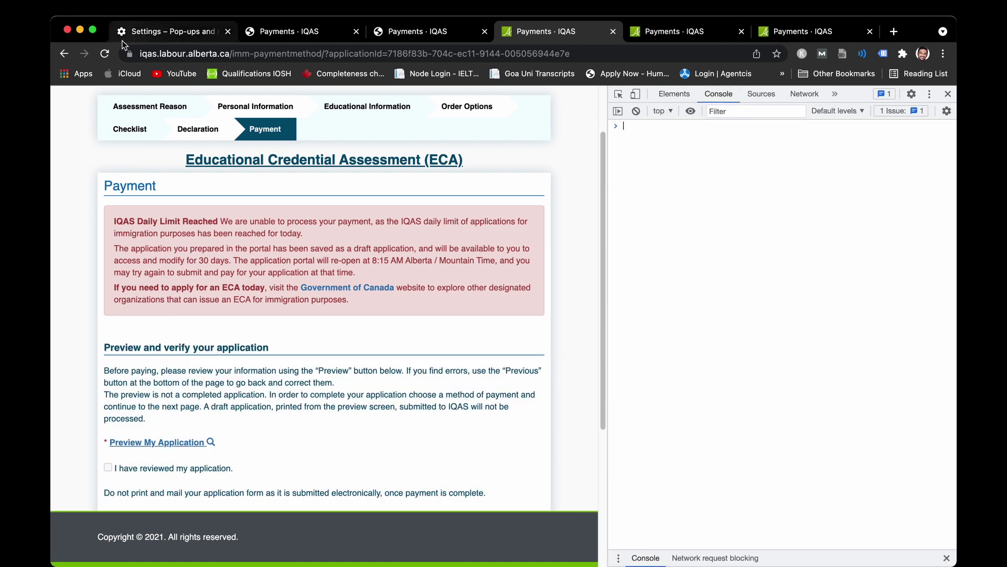
click(105, 53)
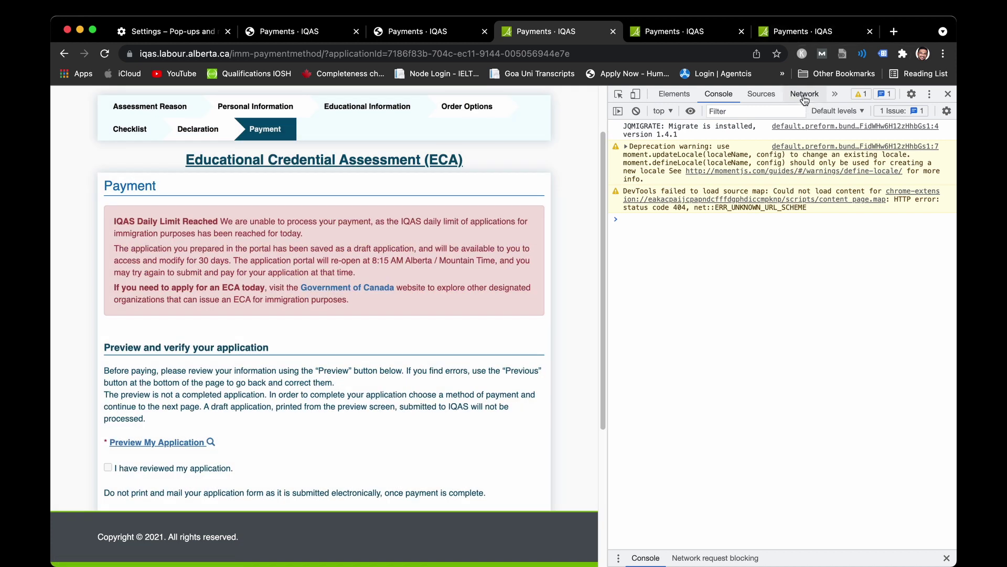
Review the blocked request patterns, then unblock and re-block only the ReachedDailyLimit URL
click(804, 94)
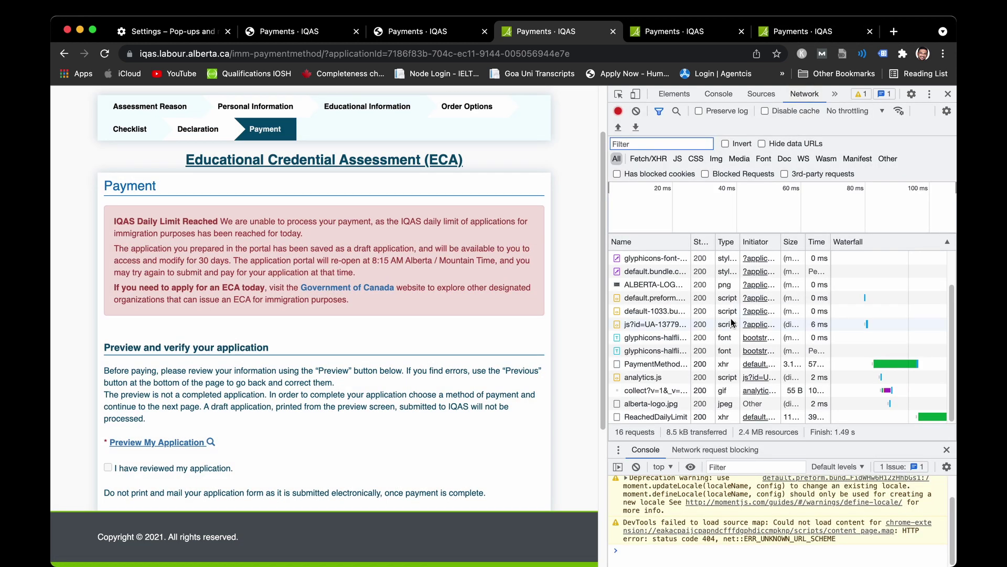
right_click(660, 421)
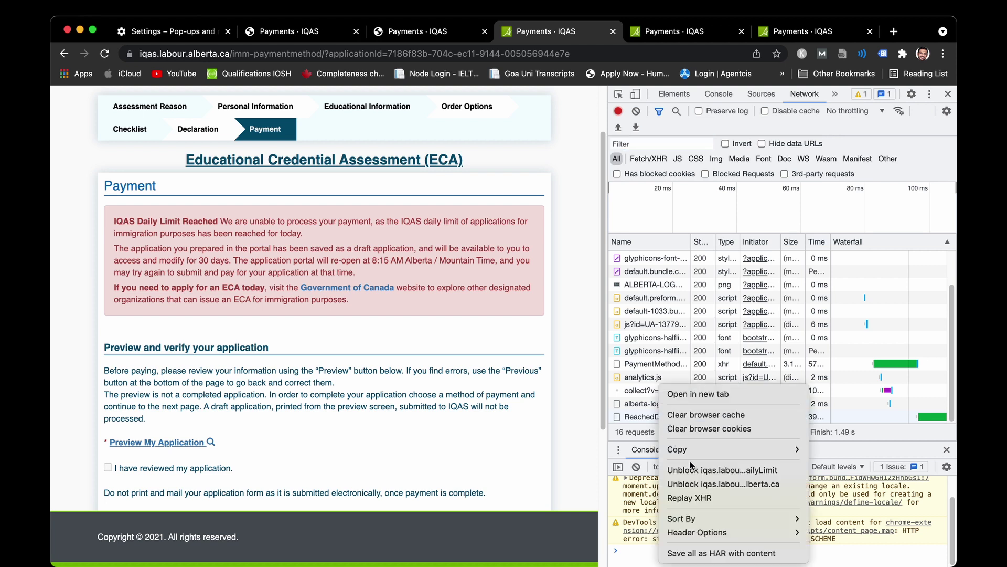
click(730, 484)
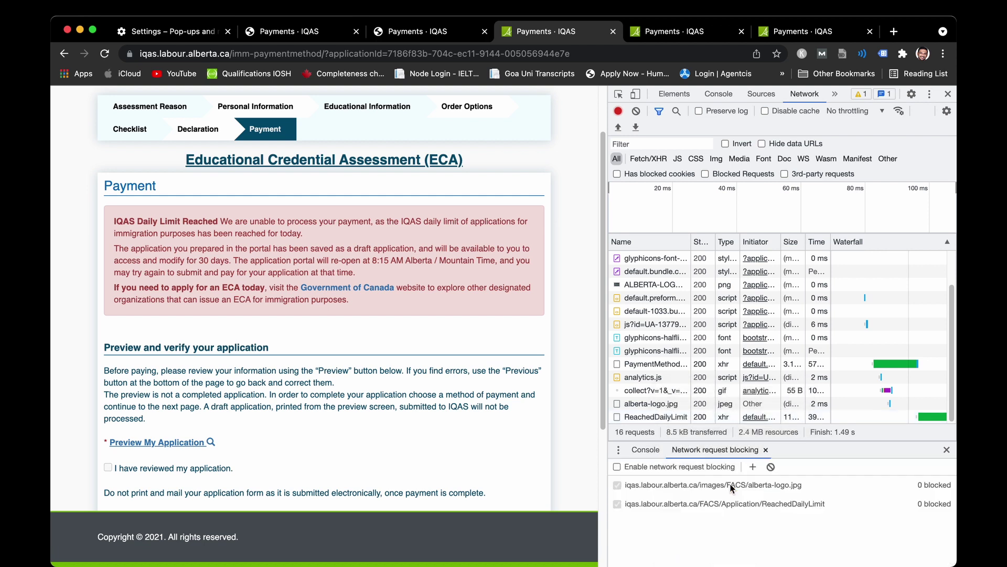
right_click(668, 418)
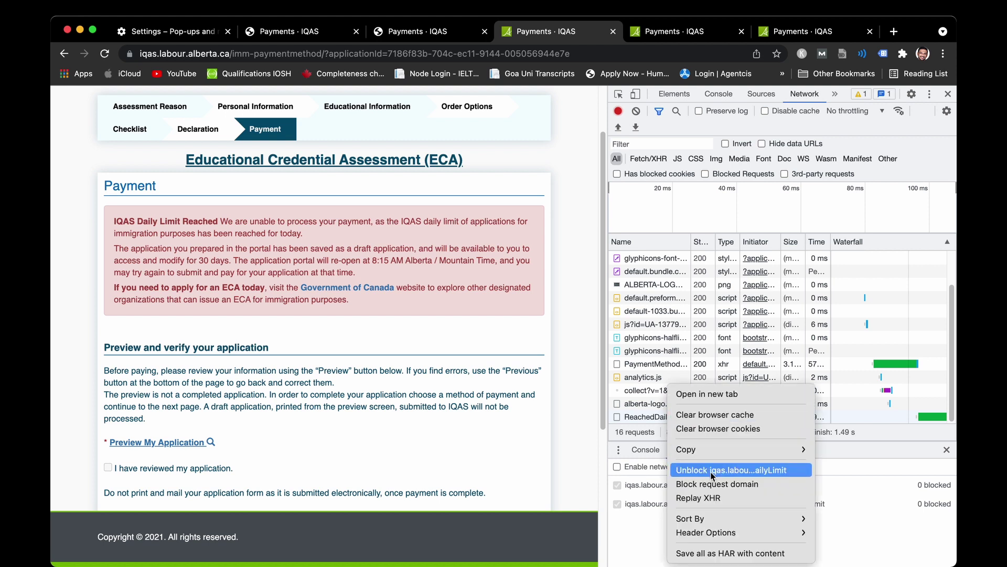
click(712, 474)
right_click(666, 418)
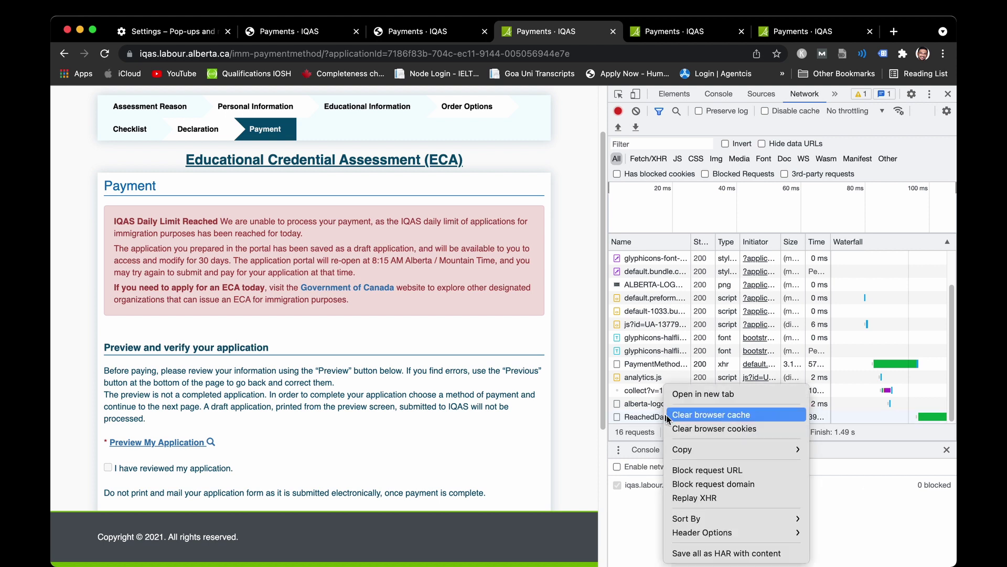
click(712, 476)
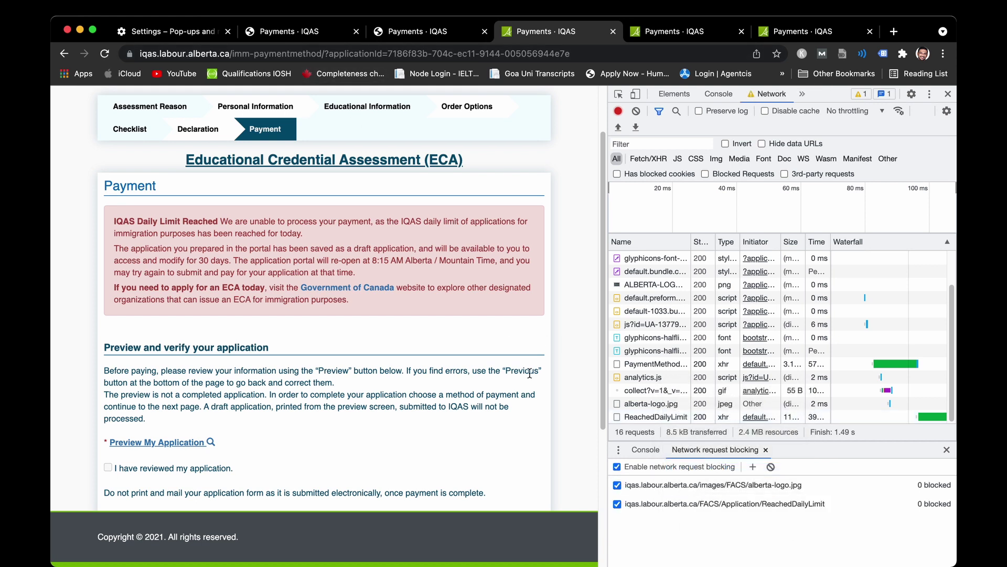
Scroll down and reload the fourth Payments tab so the Submit button appears
scroll(530, 374, down, 4)
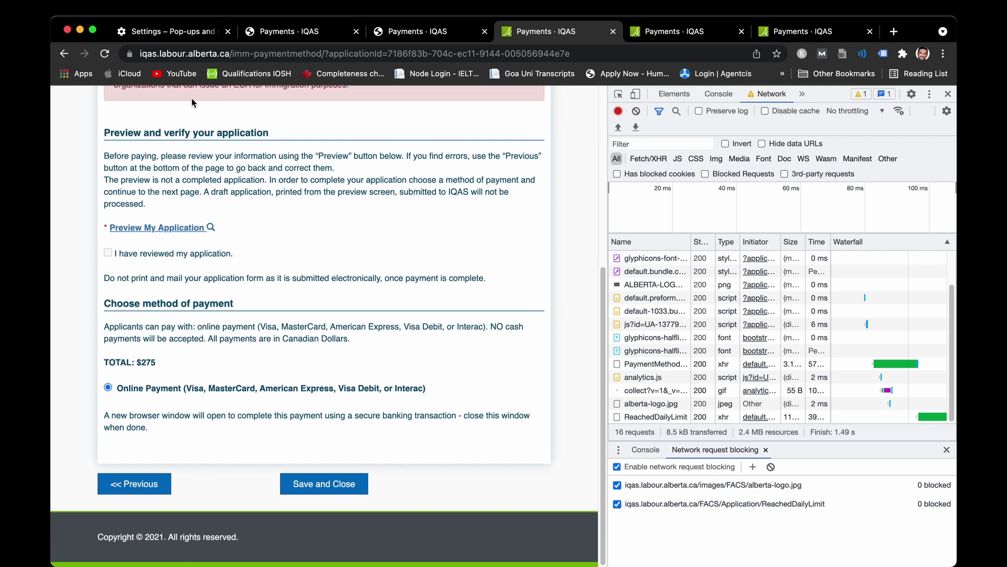
click(106, 54)
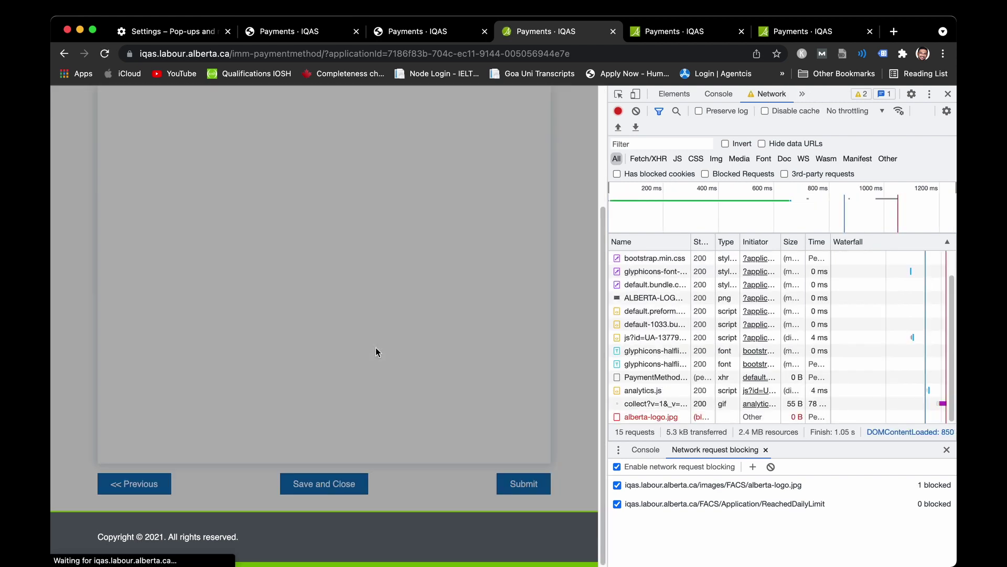